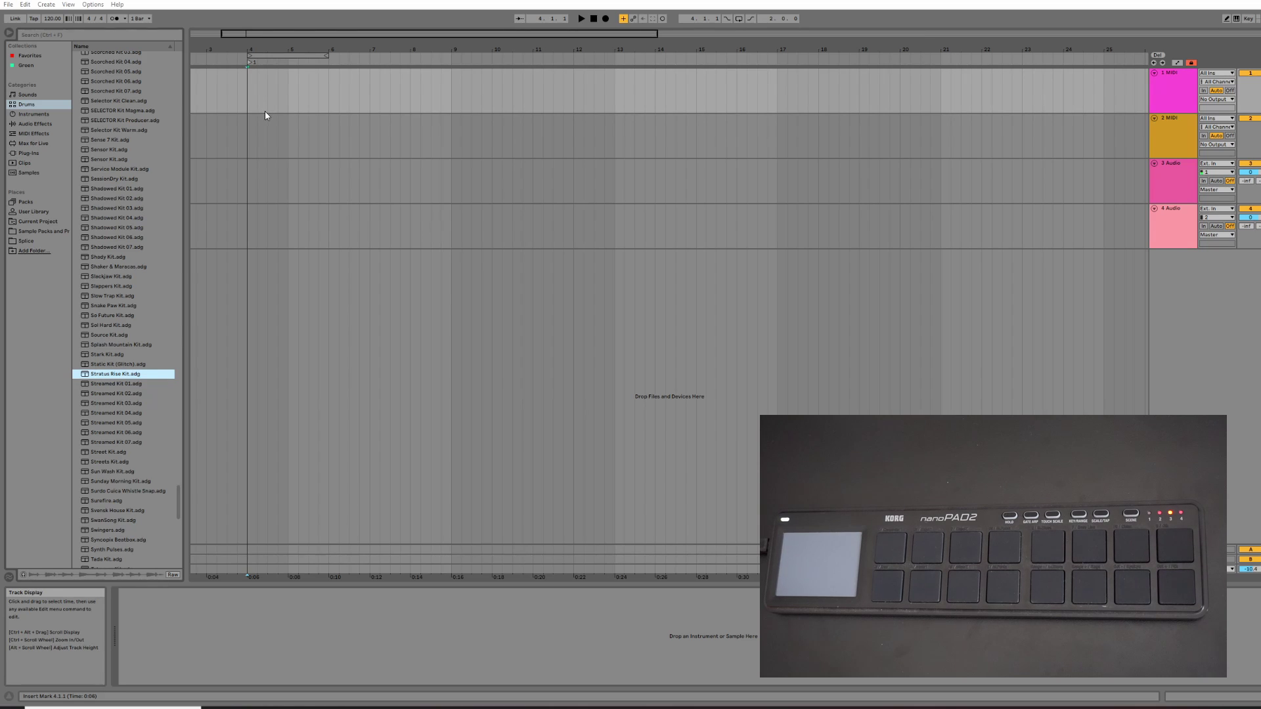
- Select the one-bar range from bar 4 to bar 5 in track 1's arrangement lane
drag(247, 99, 324, 91)
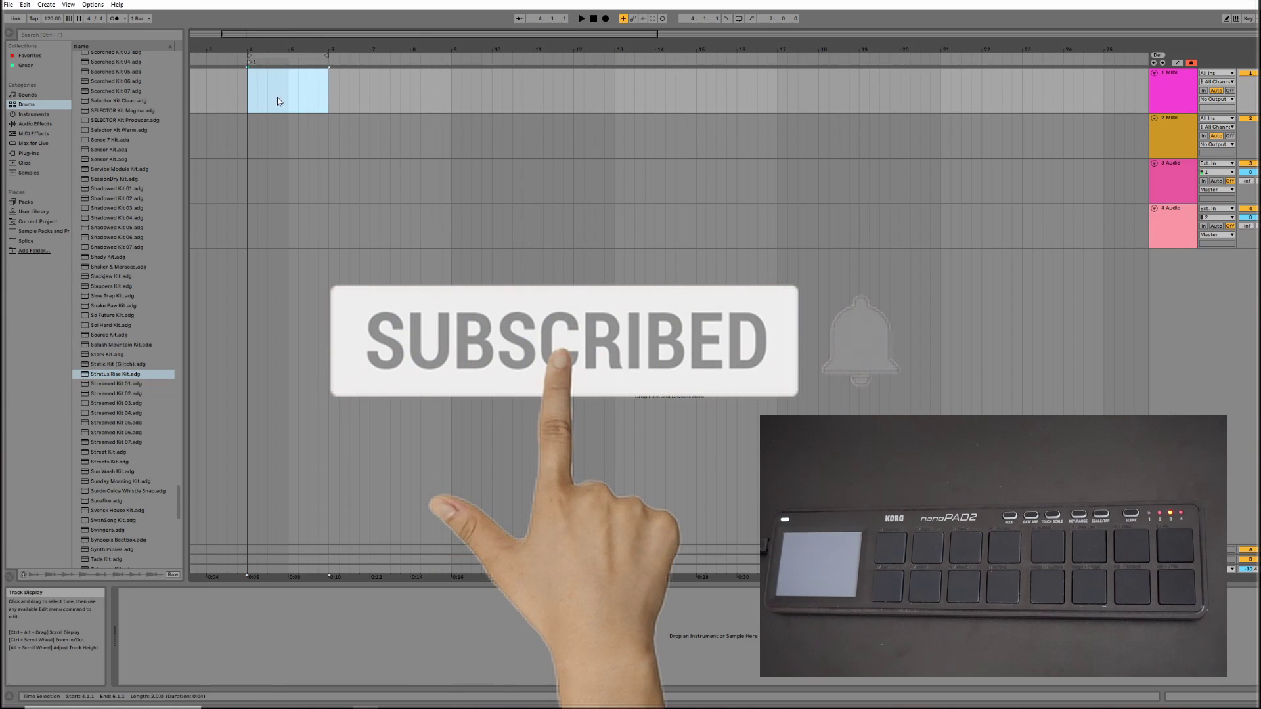
drag(250, 92, 286, 94)
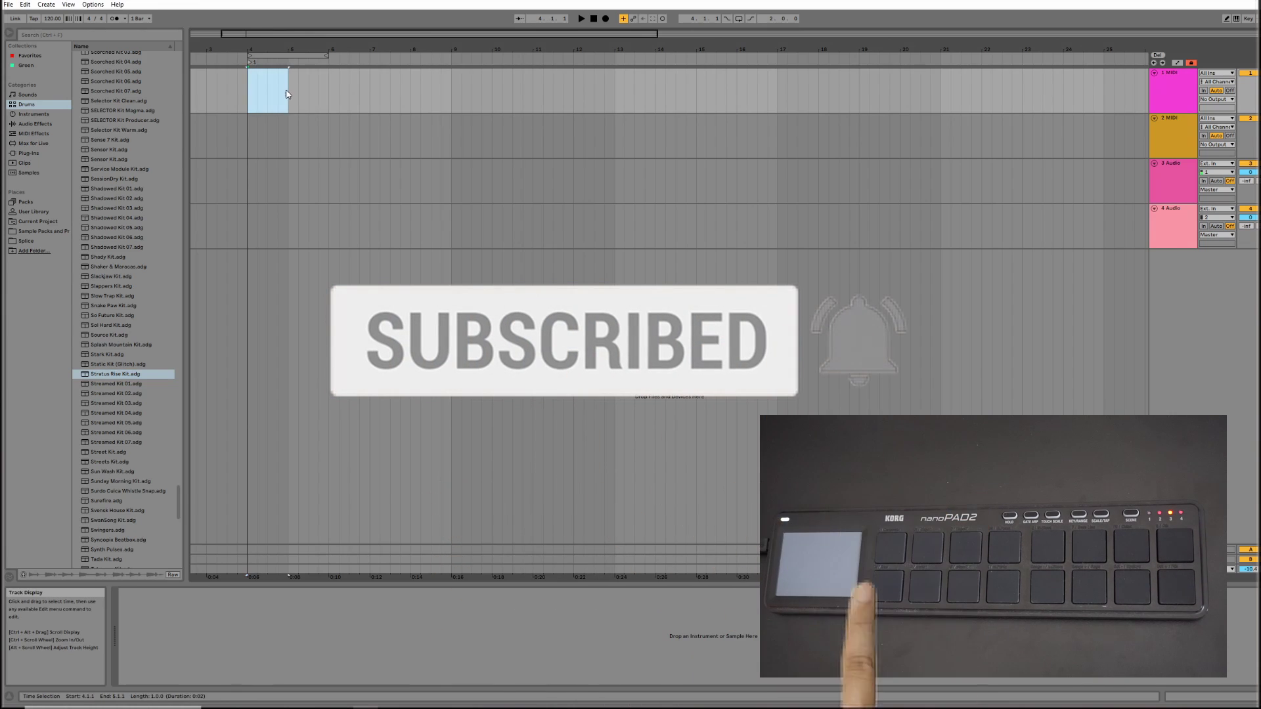
click(275, 99)
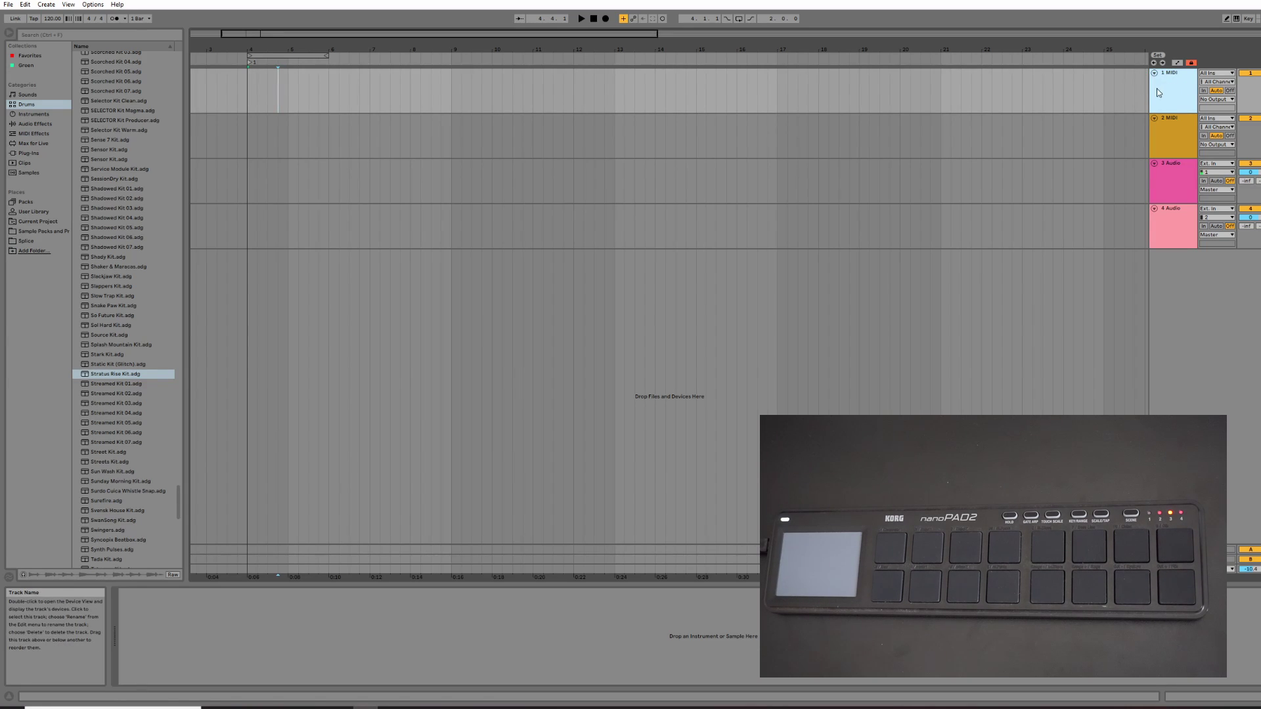
right_click(1174, 83)
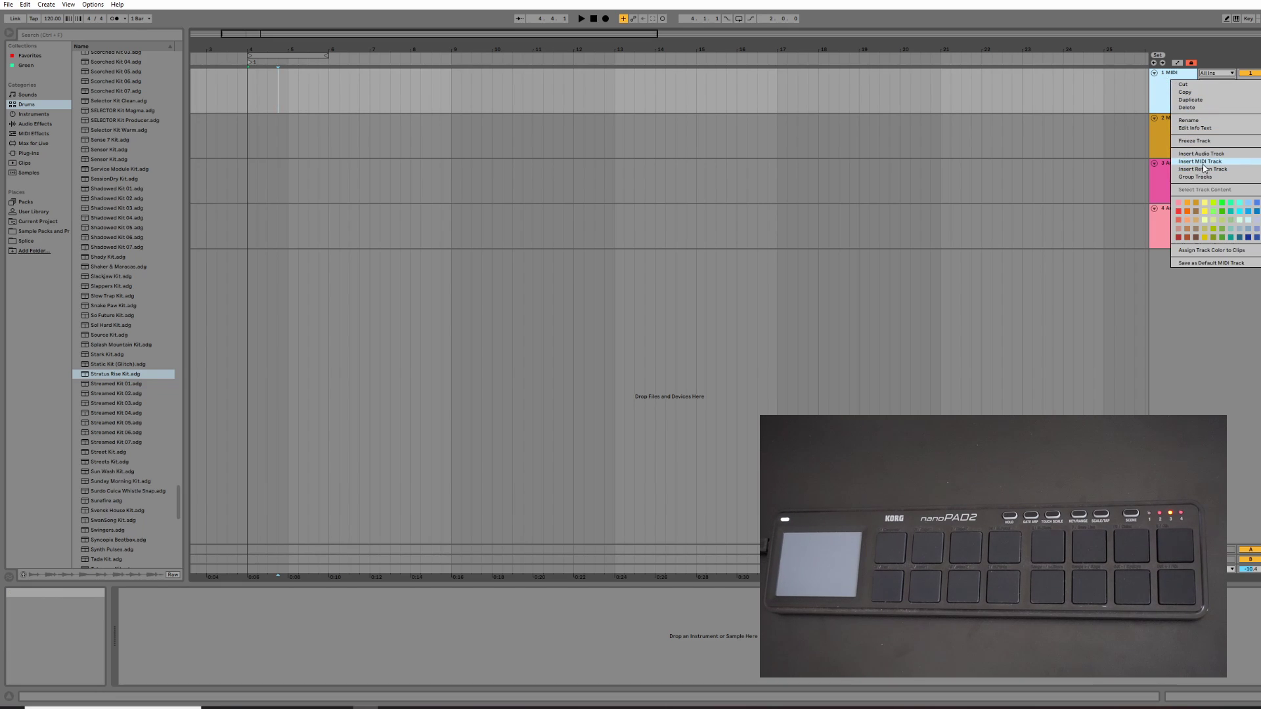
click(1156, 100)
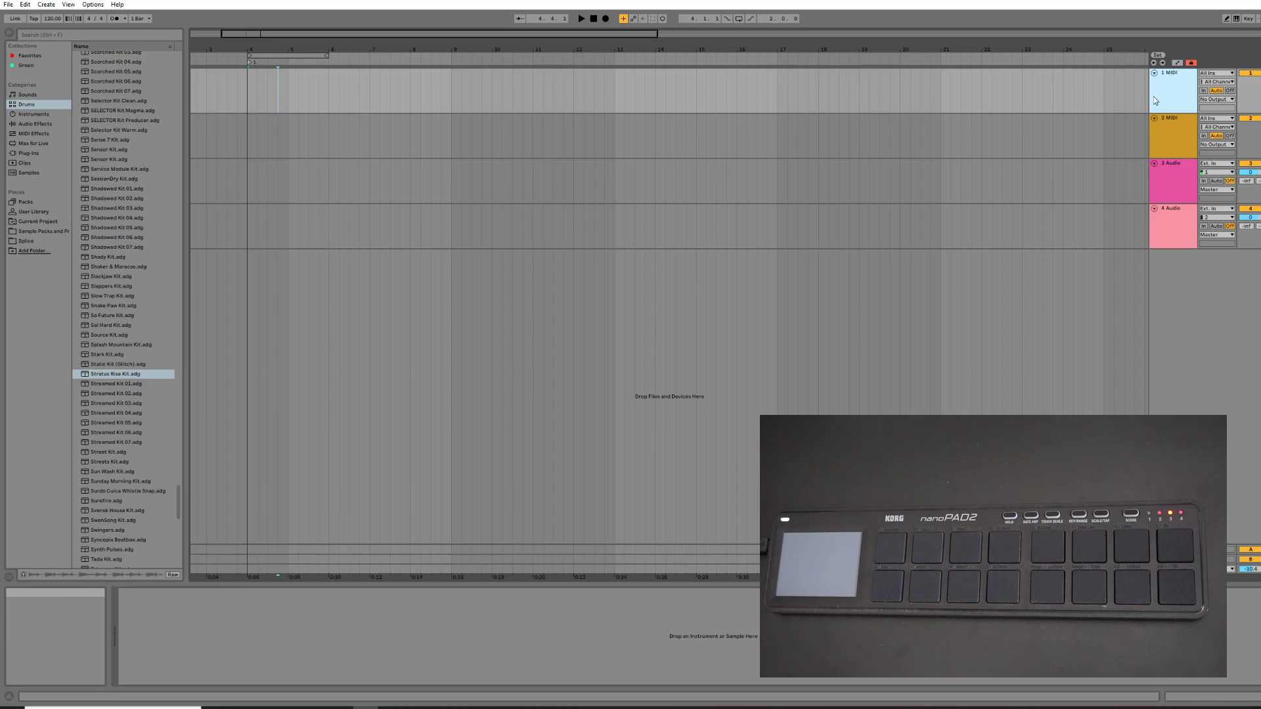
click(409, 259)
scroll(117, 167, up, 2)
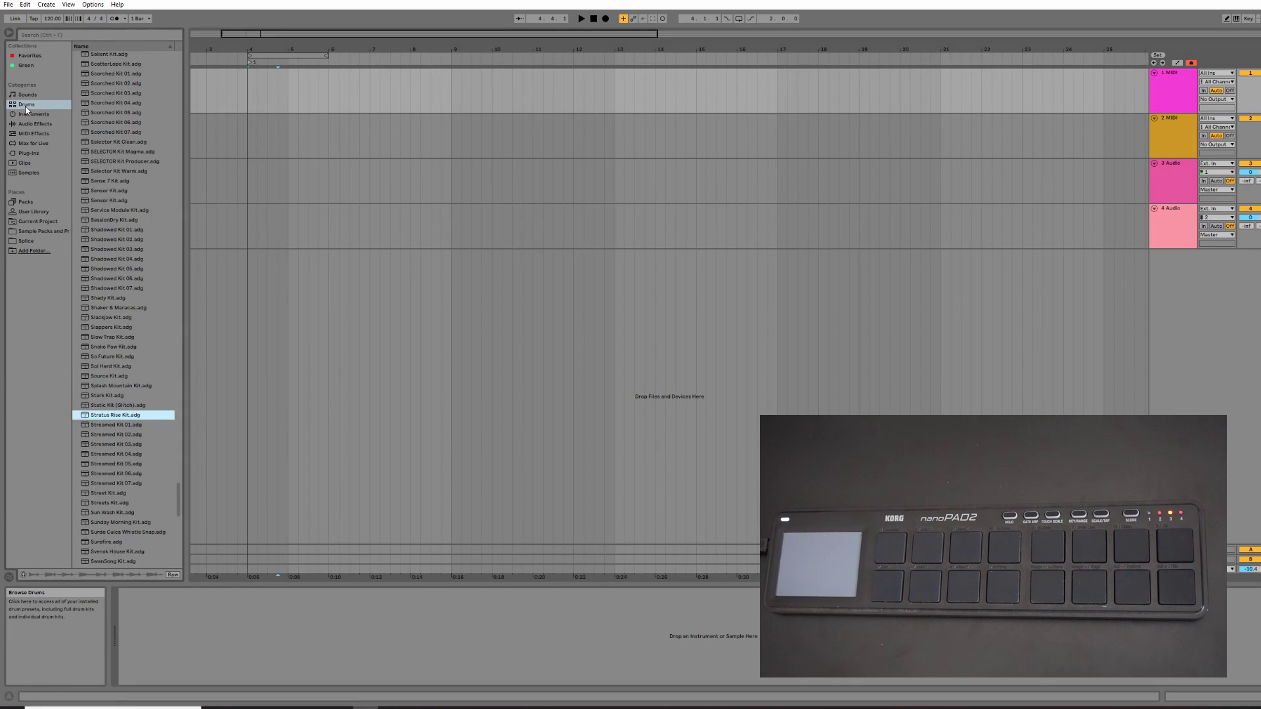
- Scroll the Browser's Drums list and select SwanSong Kit.adg
scroll(119, 160, up, 2)
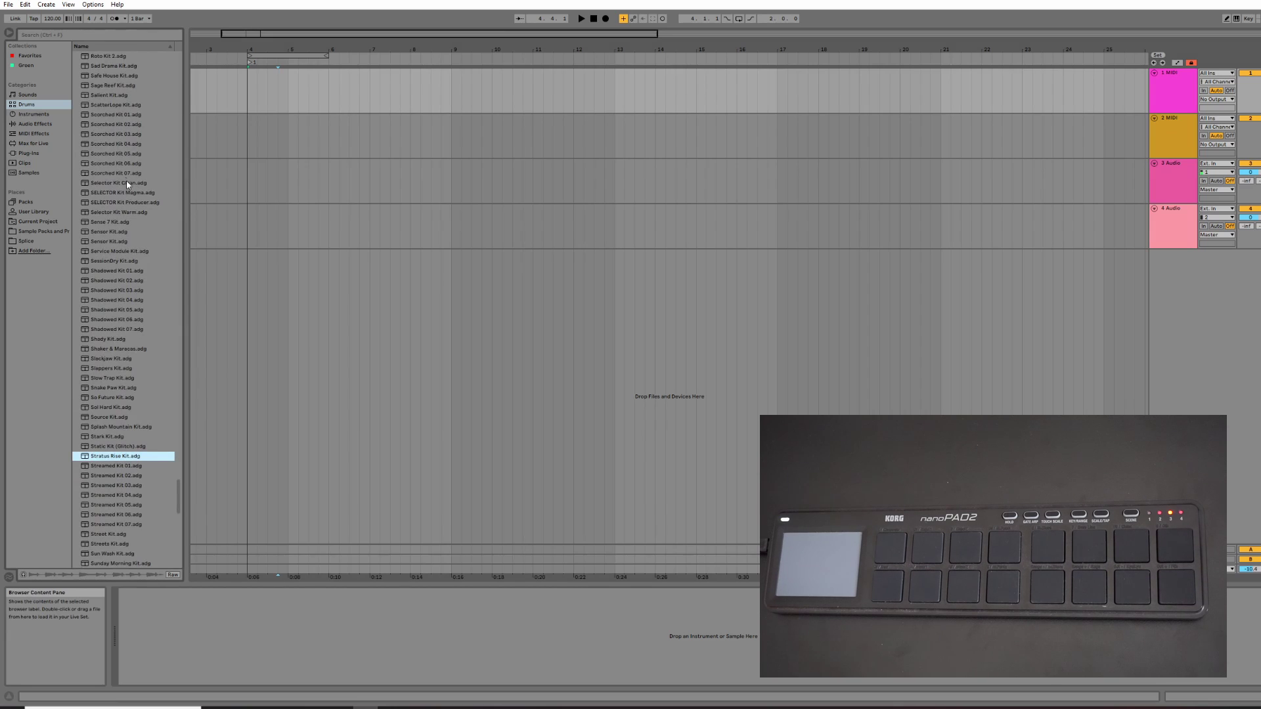
scroll(123, 205, up, 3)
scroll(117, 201, down, 3)
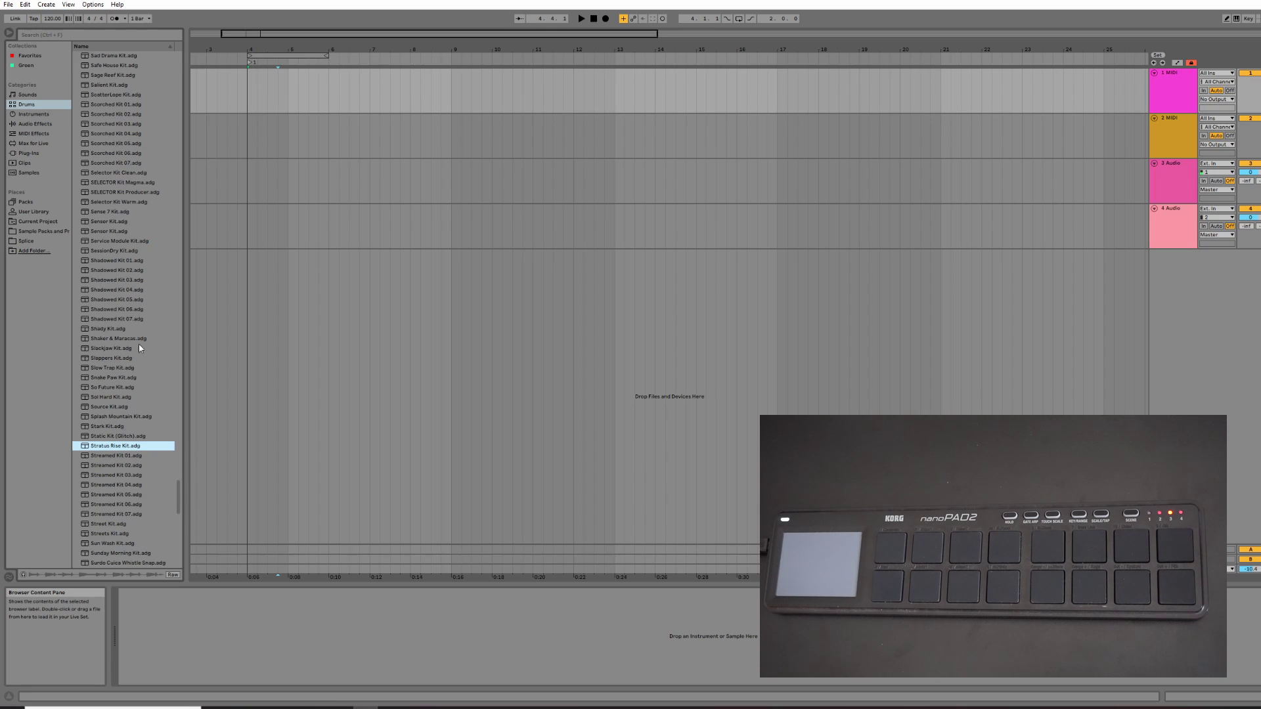
scroll(125, 420, down, 4)
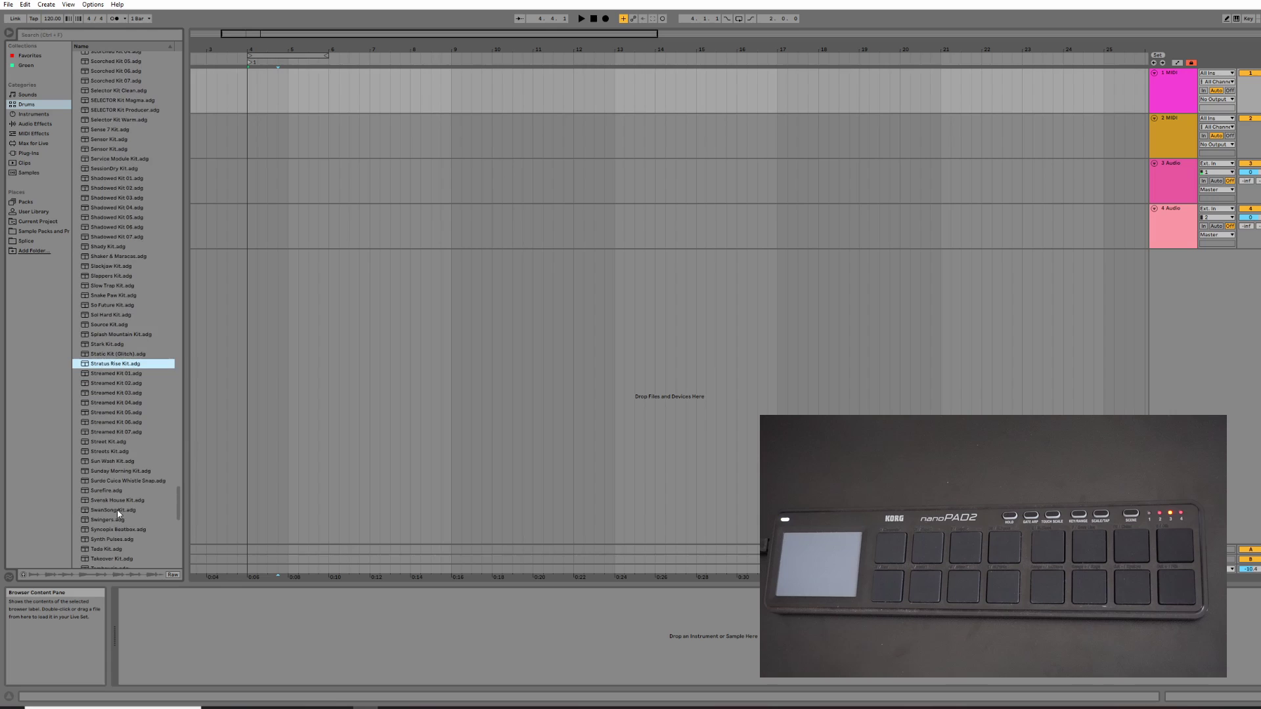
click(117, 509)
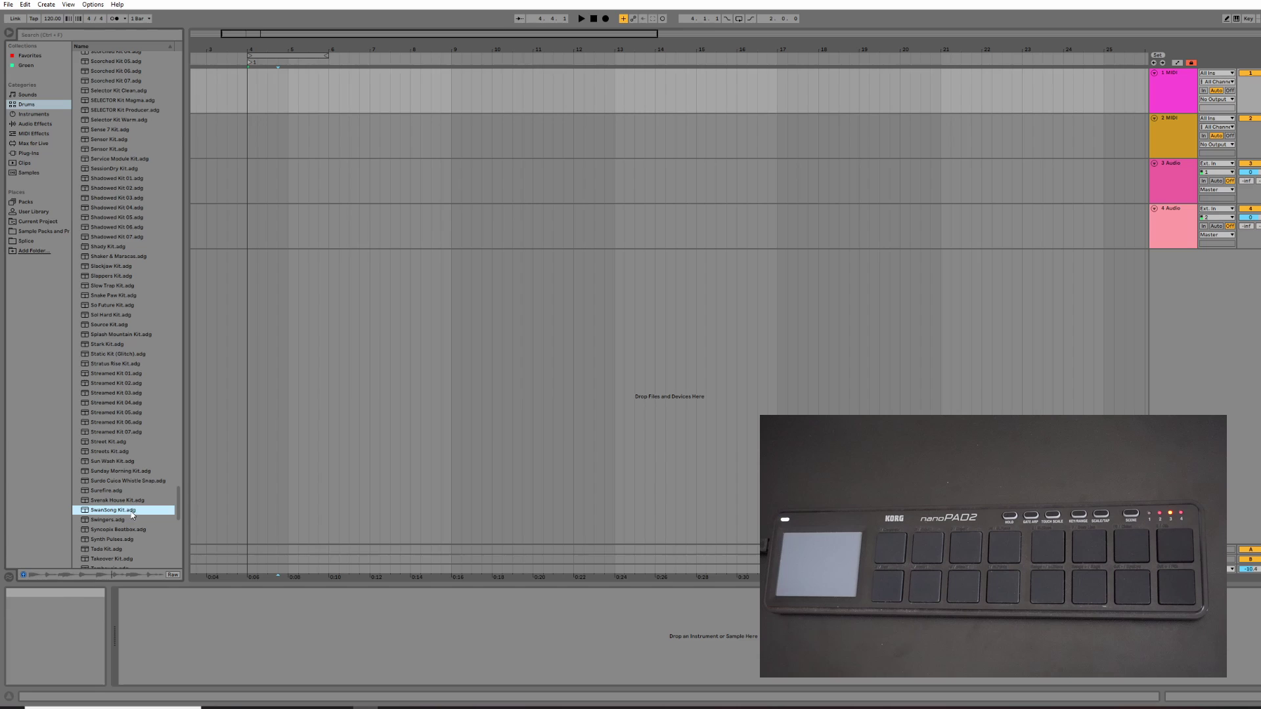
- Load SwanSong Kit.adg onto track 1, set the loop brace to bars 4–5, and enable Loop
drag(113, 517, 285, 84)
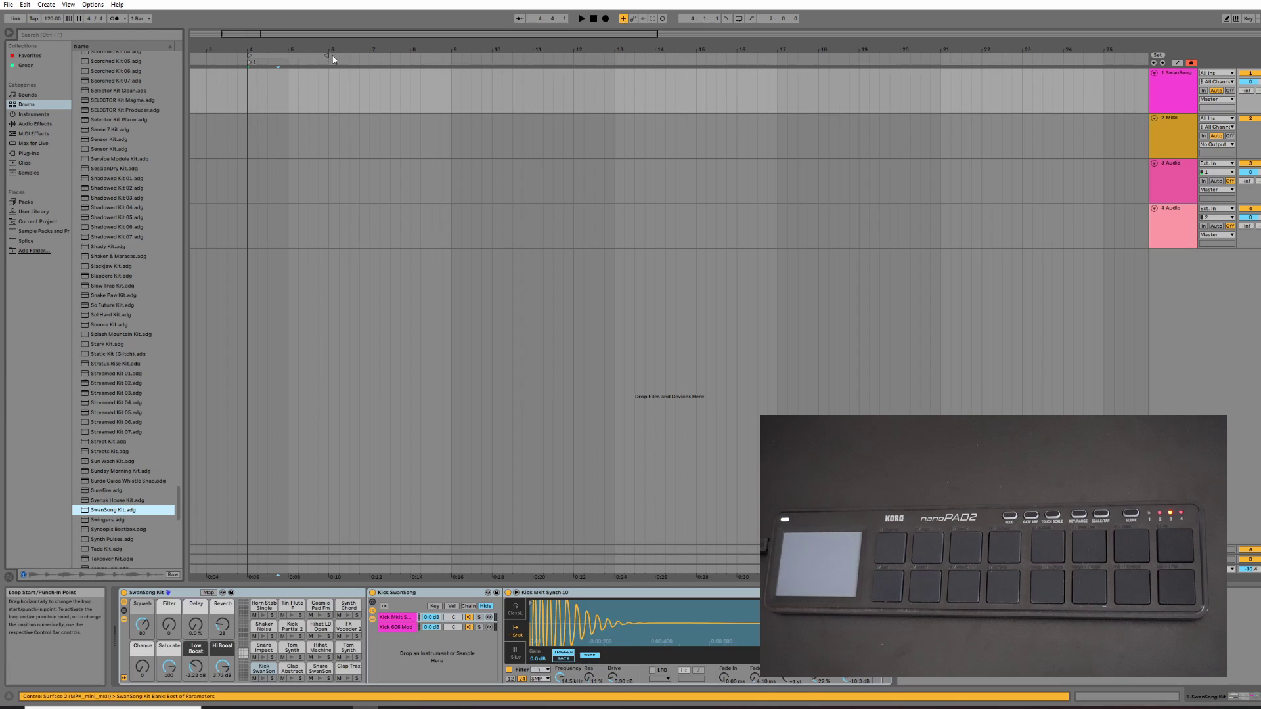
drag(330, 62, 286, 60)
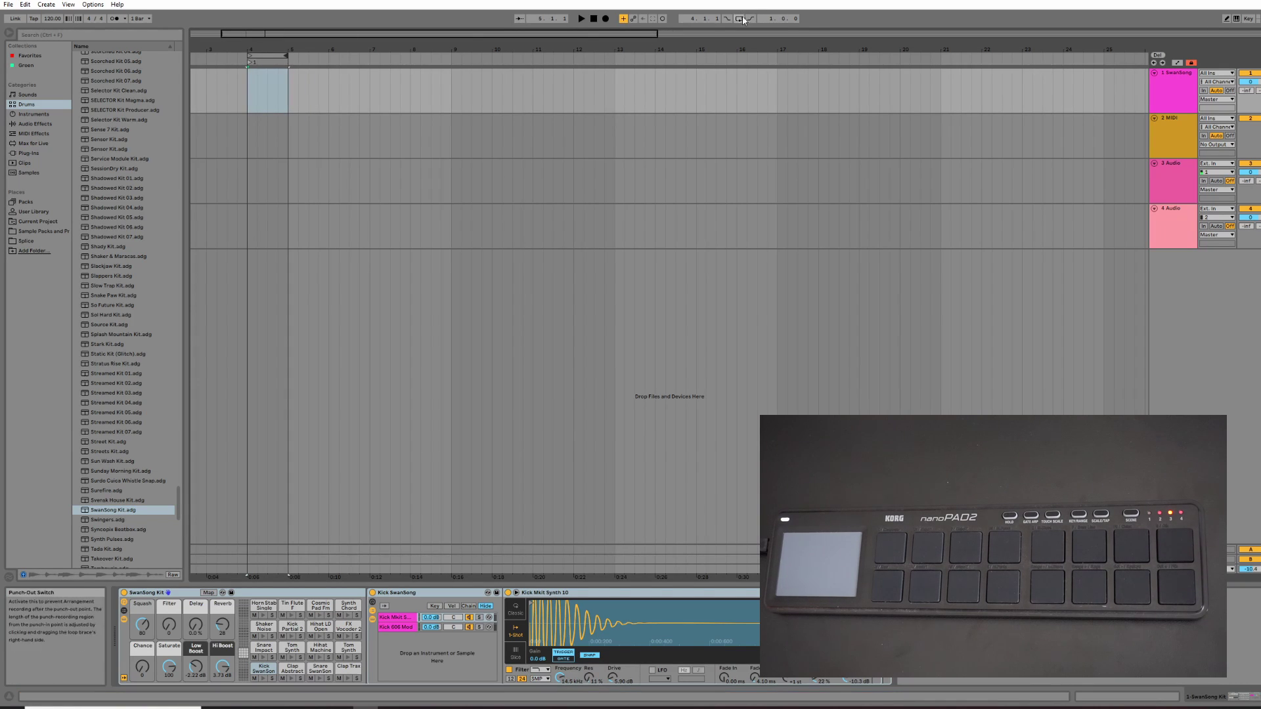
key(ctrl+l)
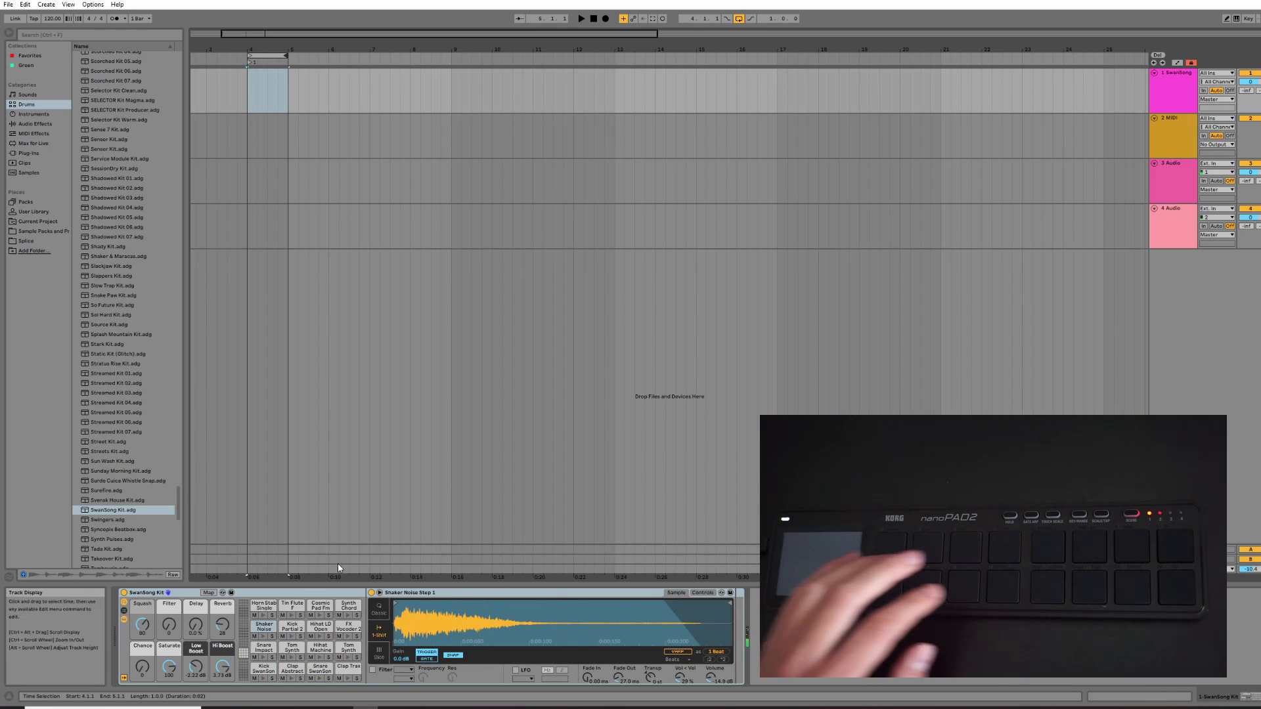
- Record a one-bar drum take from the pads with the metronome on, then play it back
click(605, 20)
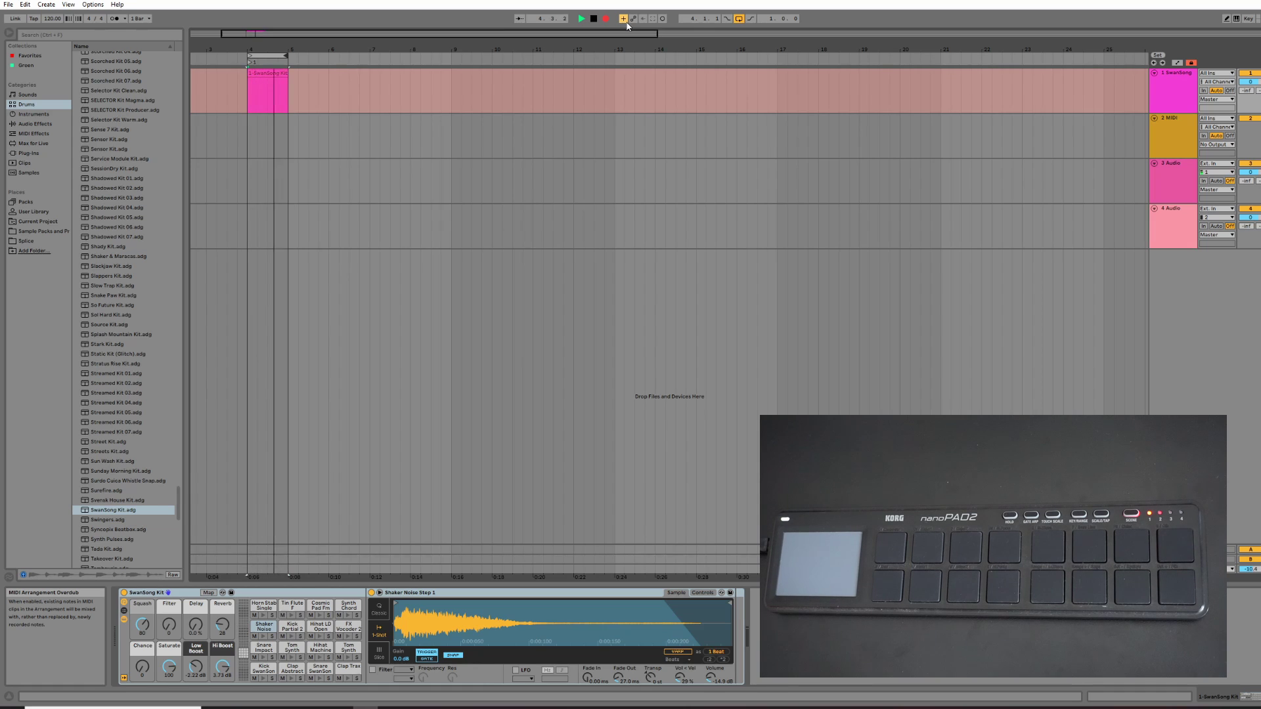
click(115, 18)
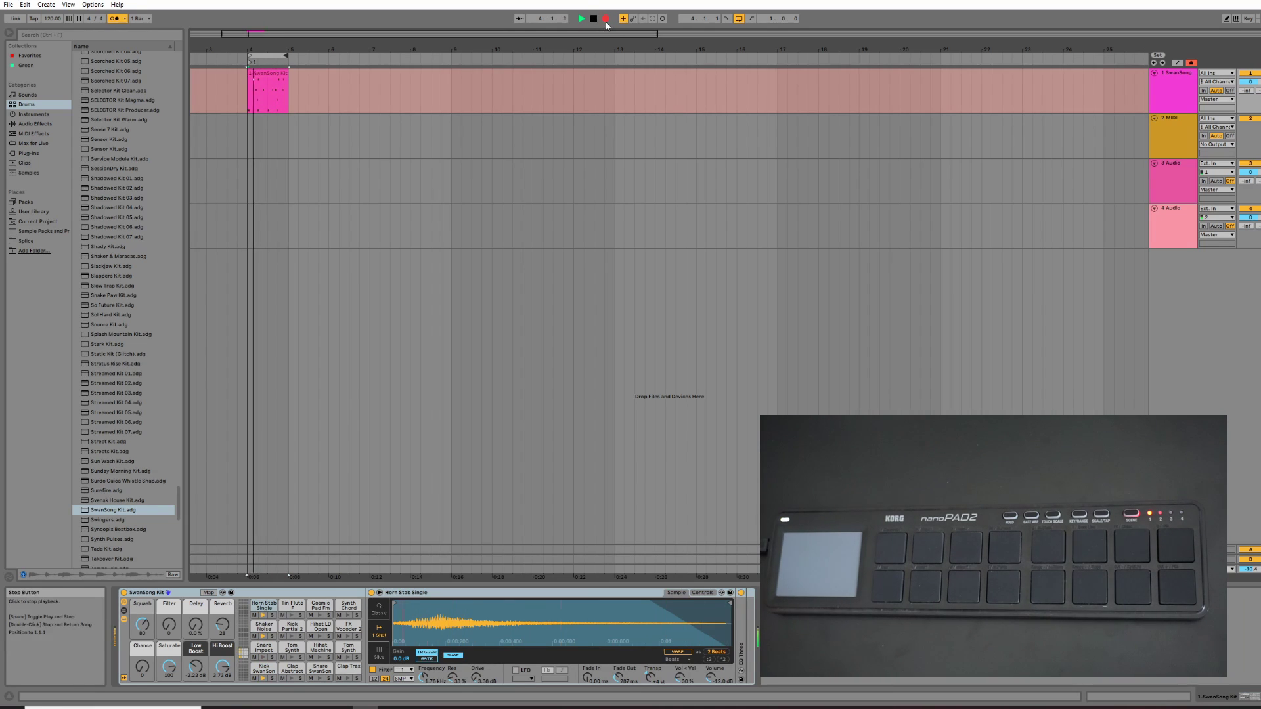
click(593, 19)
click(593, 26)
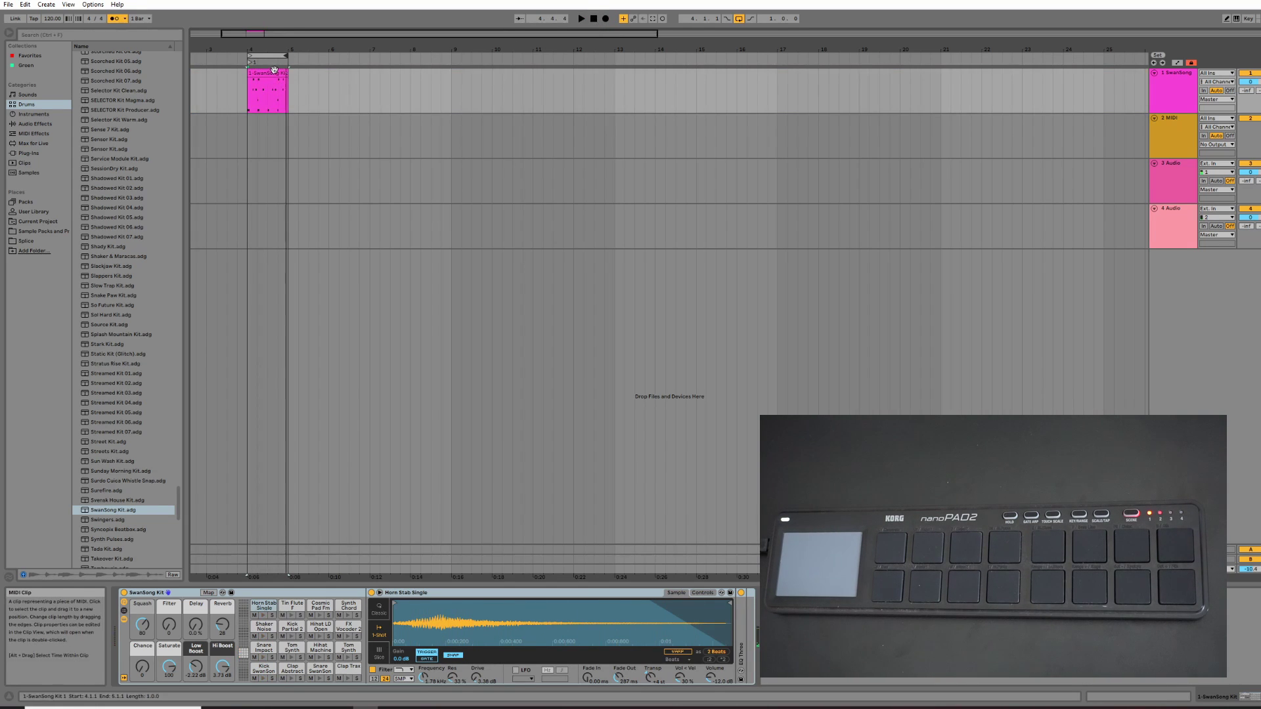
click(580, 20)
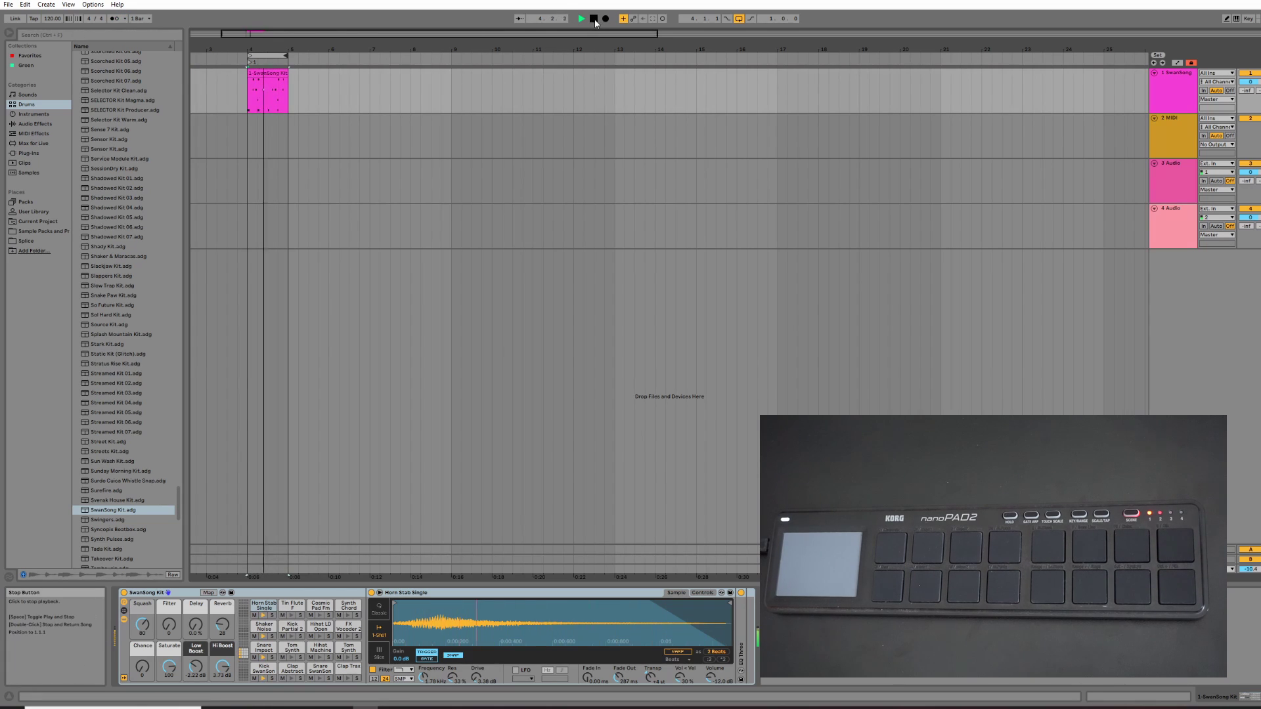
click(594, 20)
- Open the recorded clip in an enlarged MIDI note editor and select all its notes
double_click(268, 92)
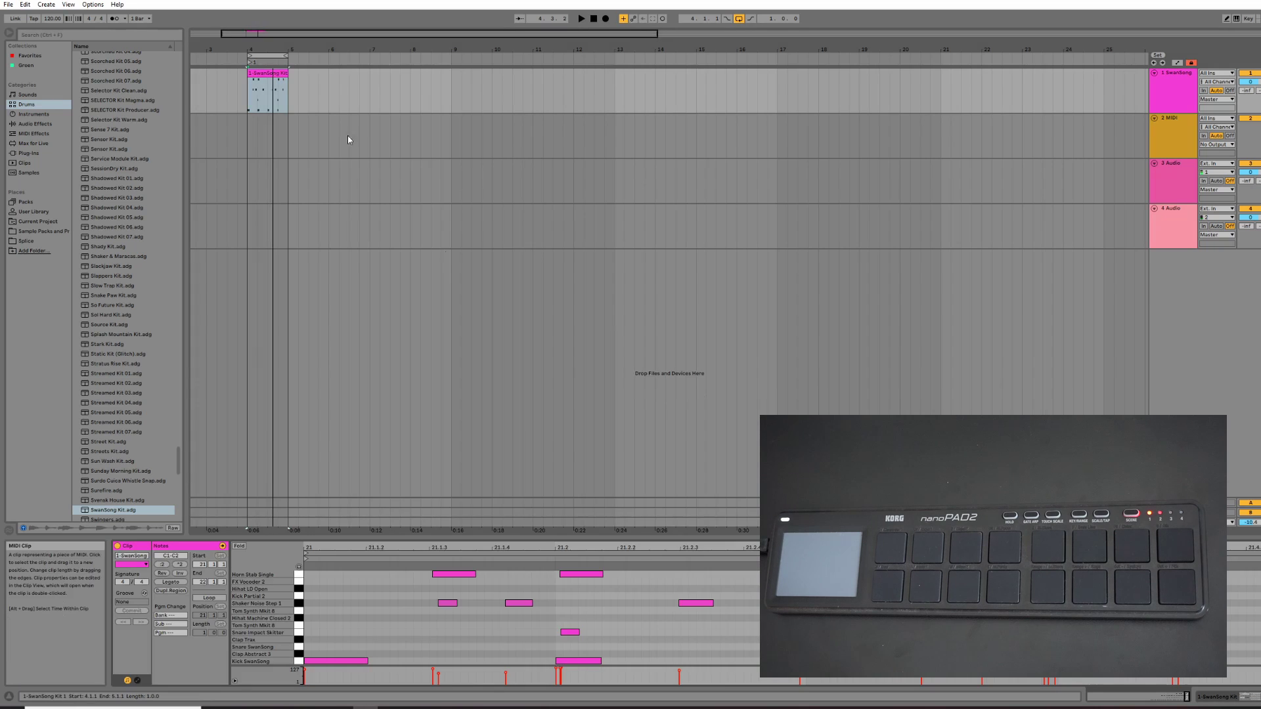
drag(644, 538, 644, 256)
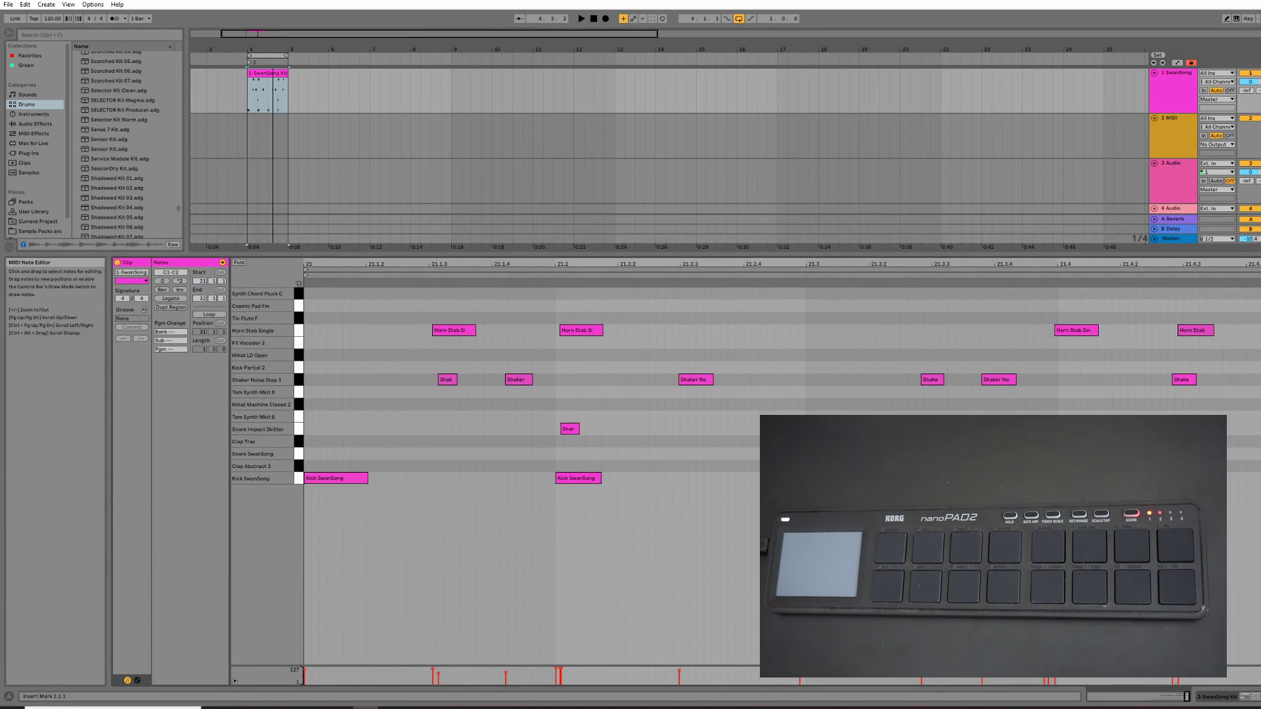
drag(1248, 519, 268, 277)
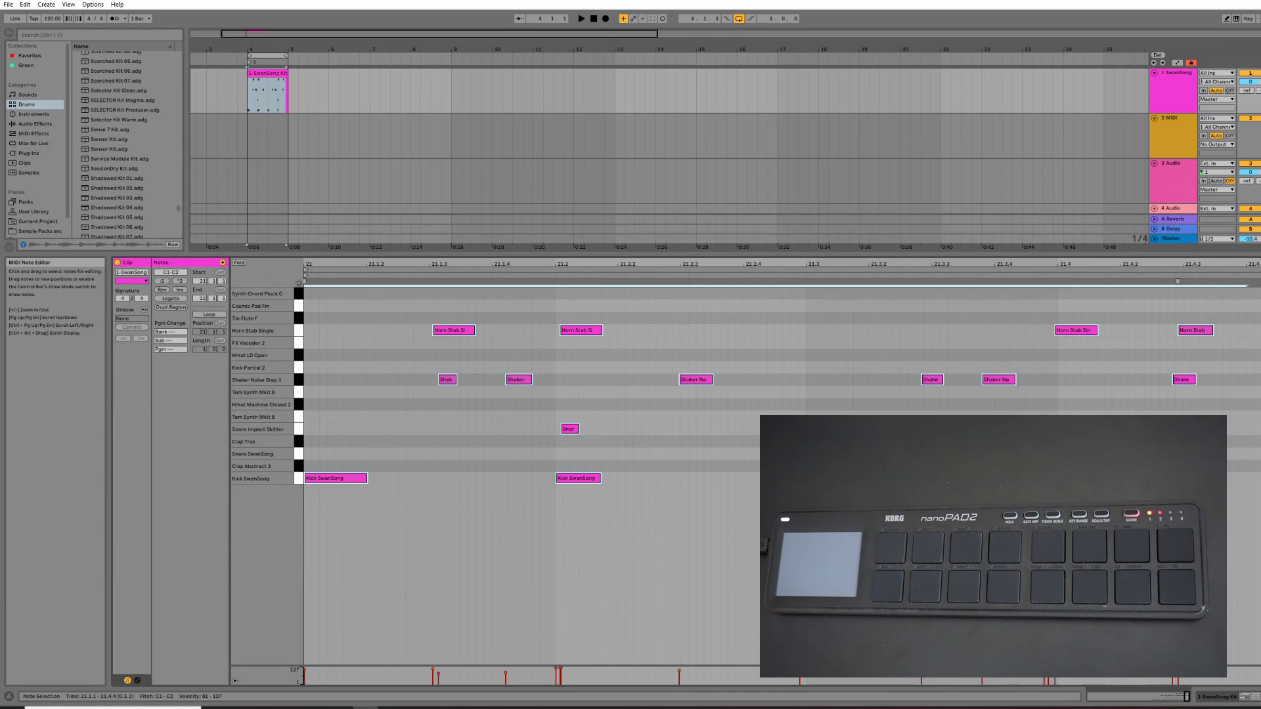
- Quantize the selected drum notes to 1/16 at 100% amount
right_click(800, 342)
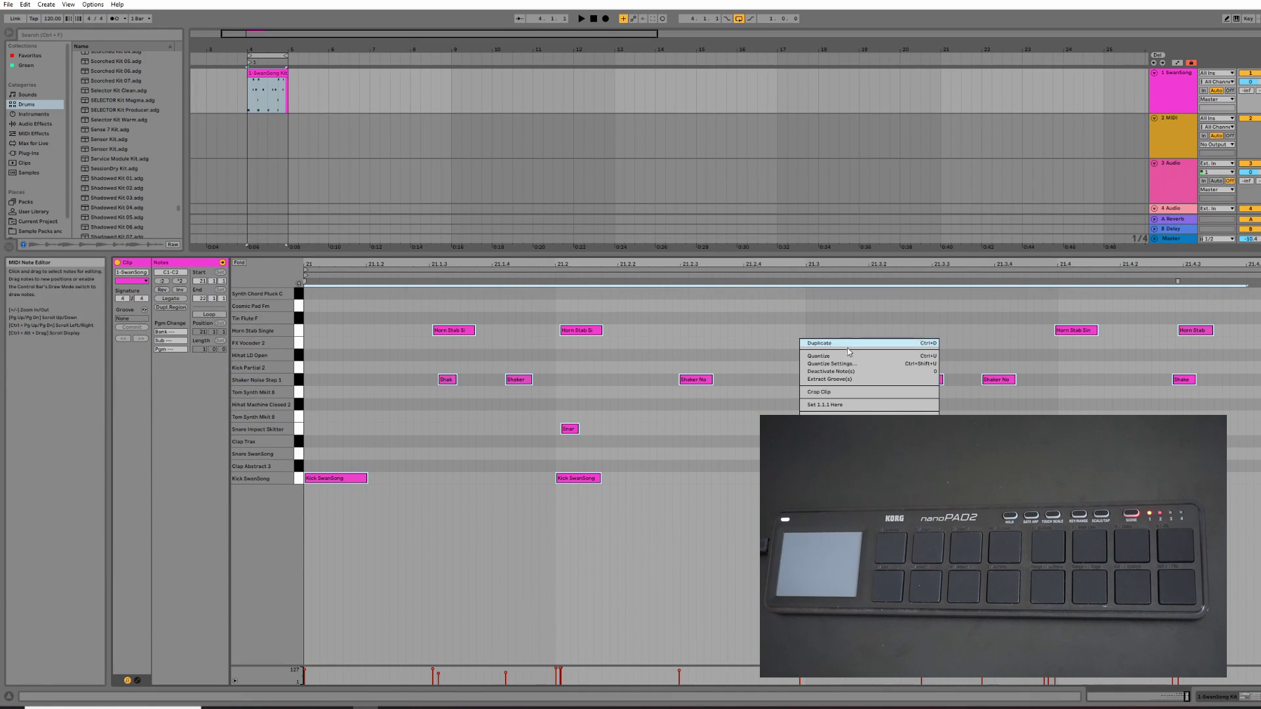
click(854, 367)
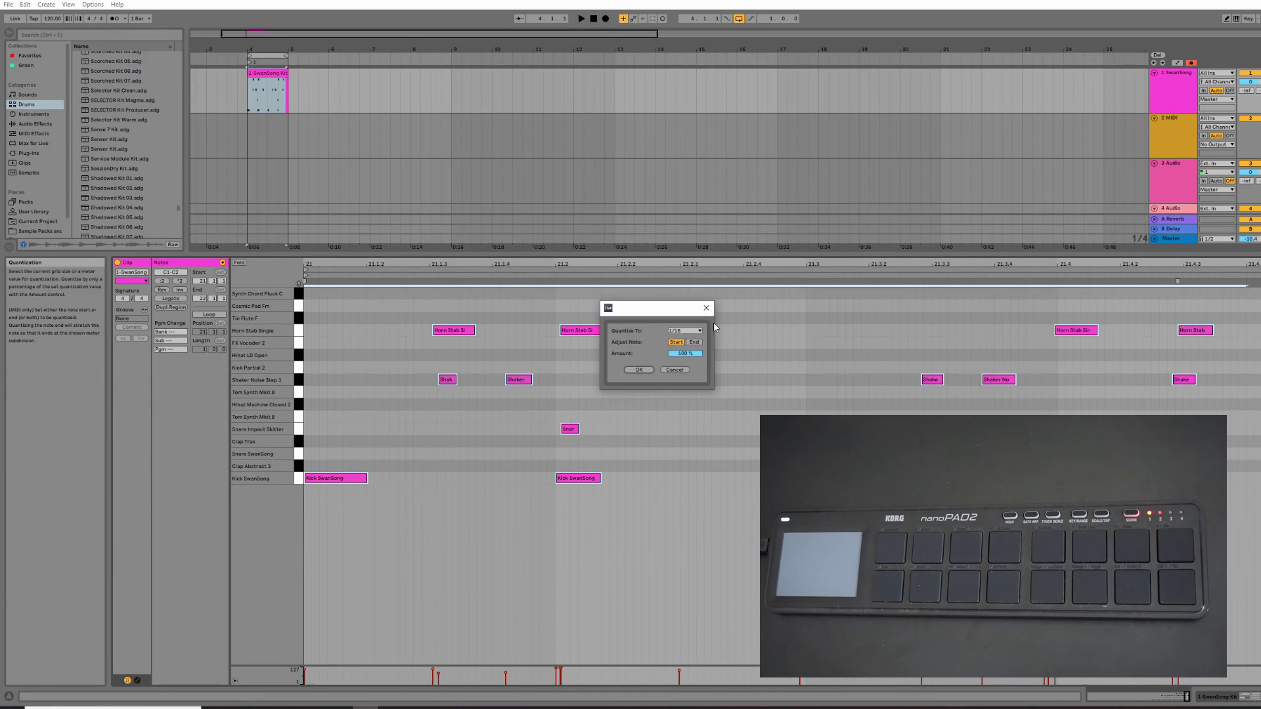
drag(674, 305, 783, 253)
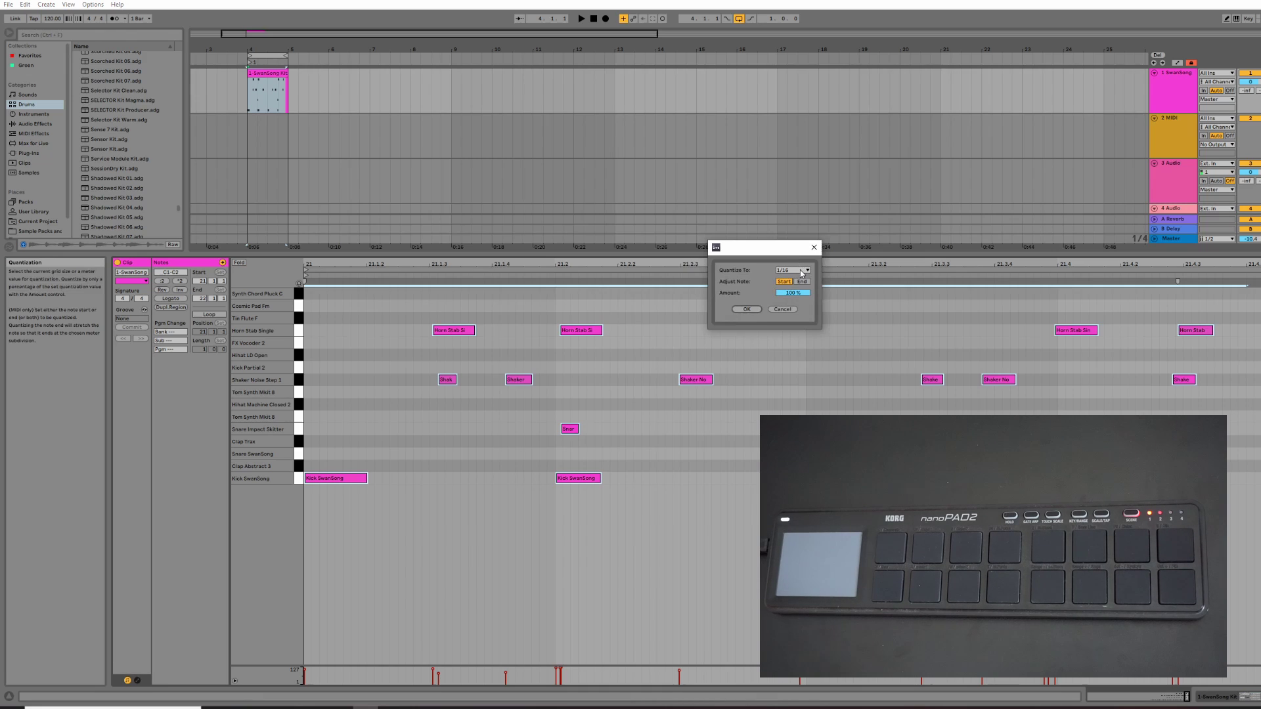
click(801, 273)
click(796, 273)
click(747, 308)
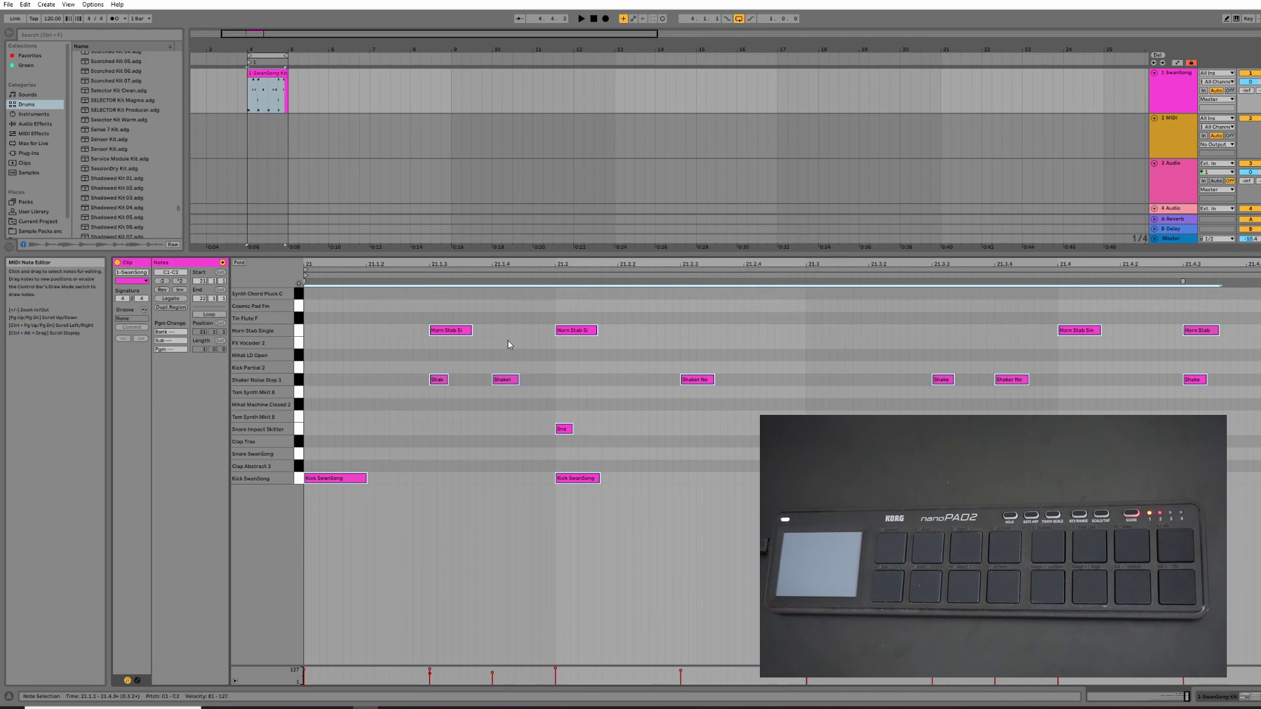
click(581, 19)
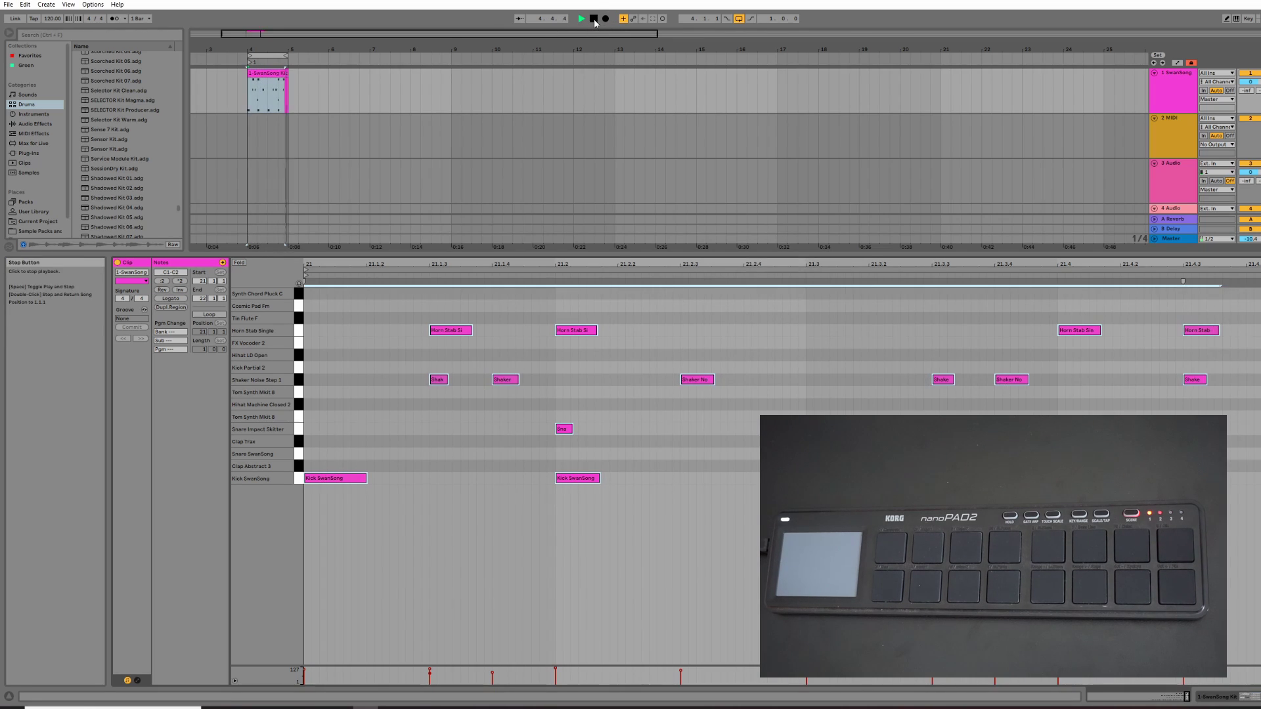
click(595, 19)
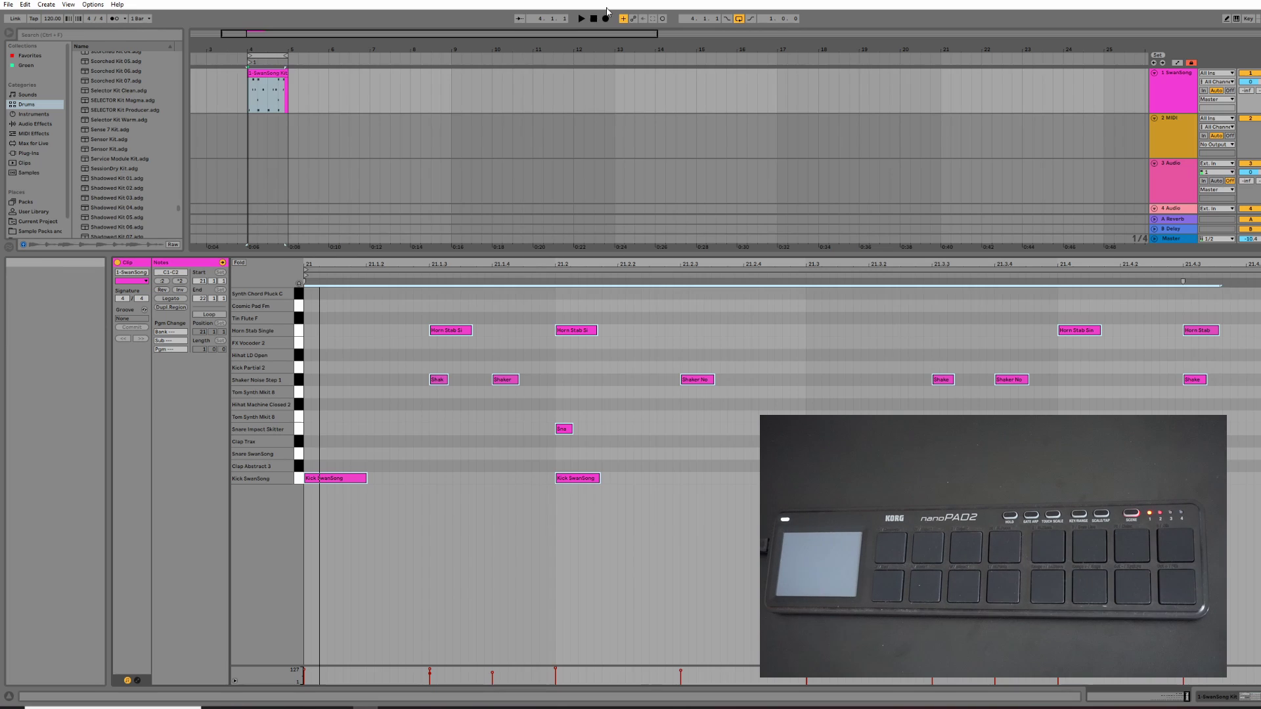